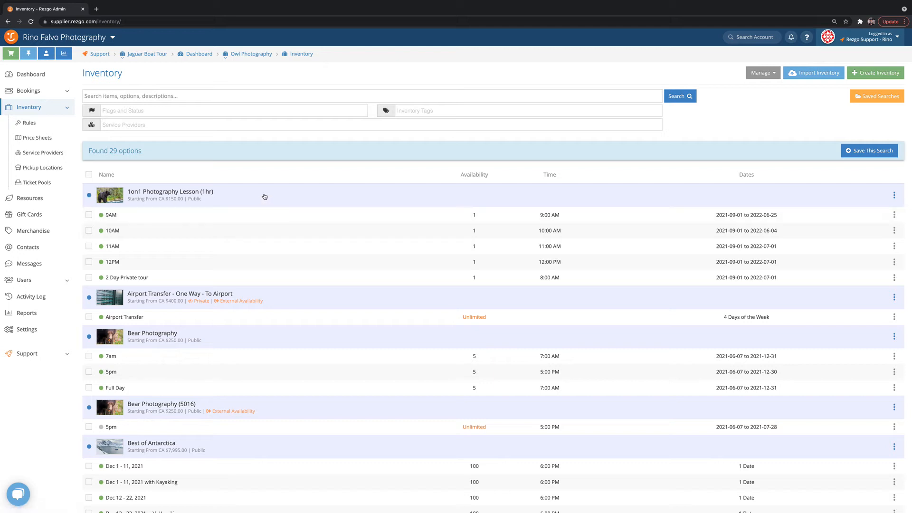
Open the Owl Photography 5pm option from the inventory list for editing.
scroll(264, 196, down, 10)
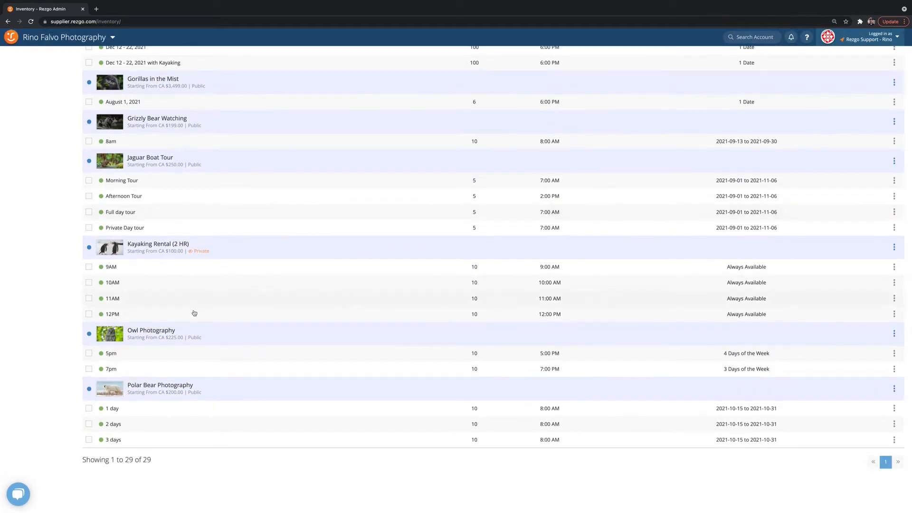
click(239, 361)
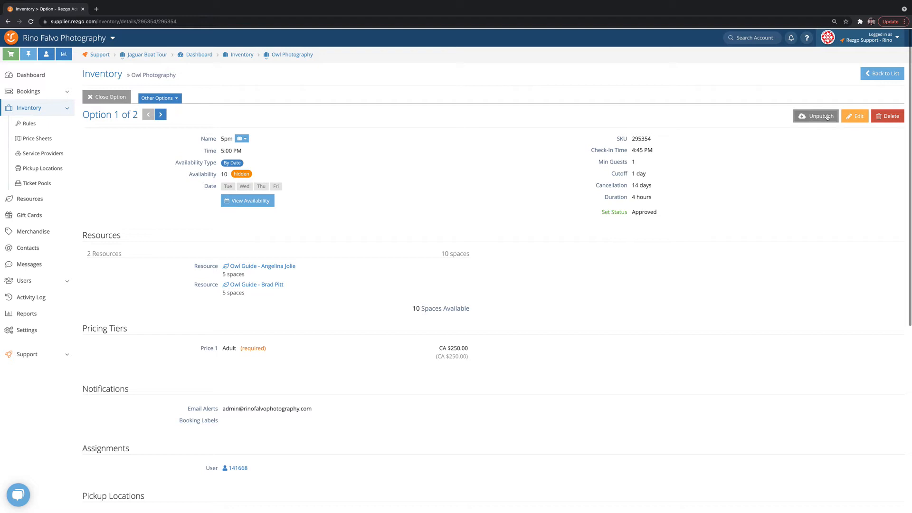
click(855, 116)
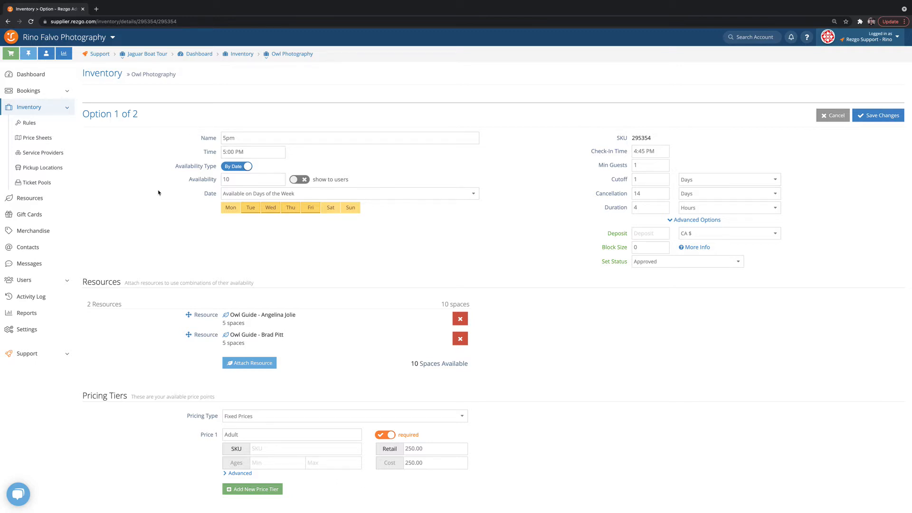
Set the guest information for the booking fields to Require name and contact info.
scroll(158, 192, down, 5)
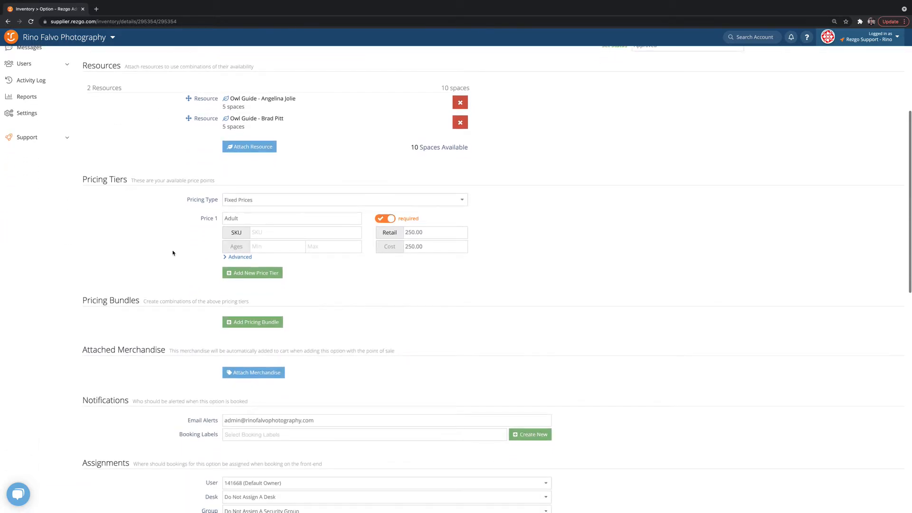
scroll(172, 252, down, 10)
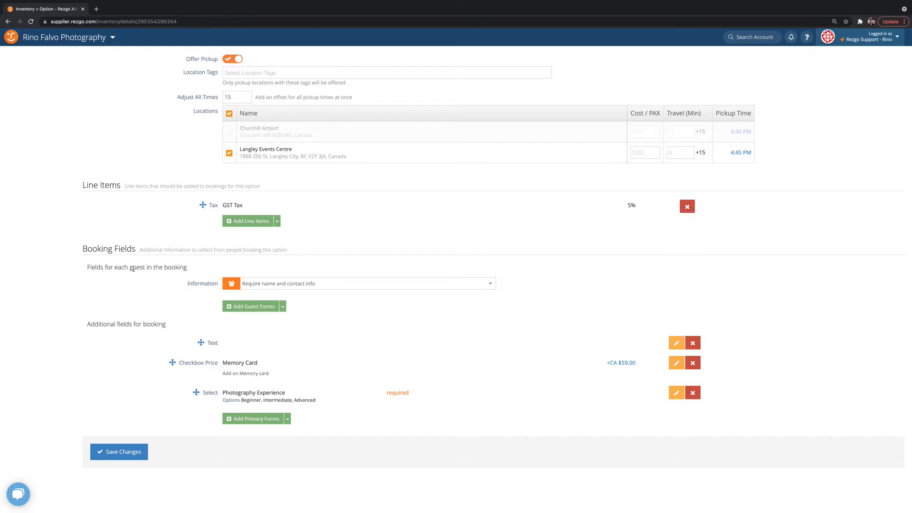
click(311, 283)
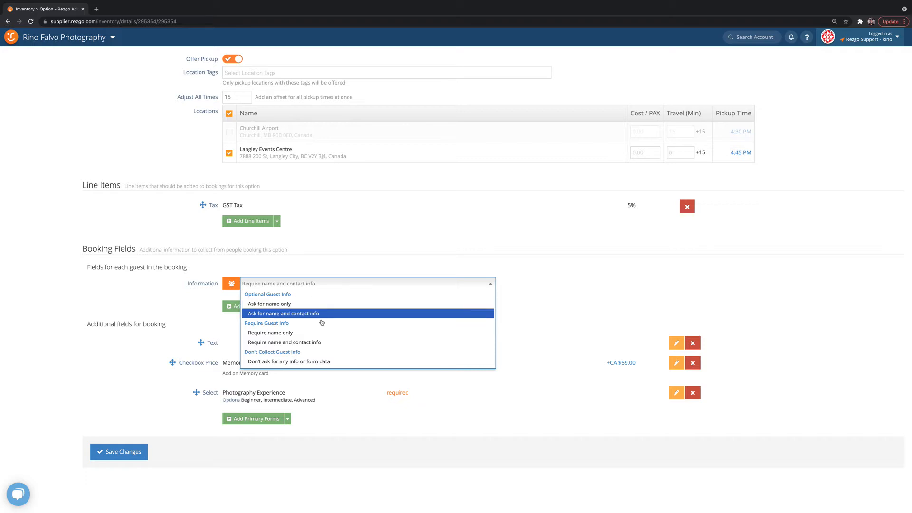
click(315, 347)
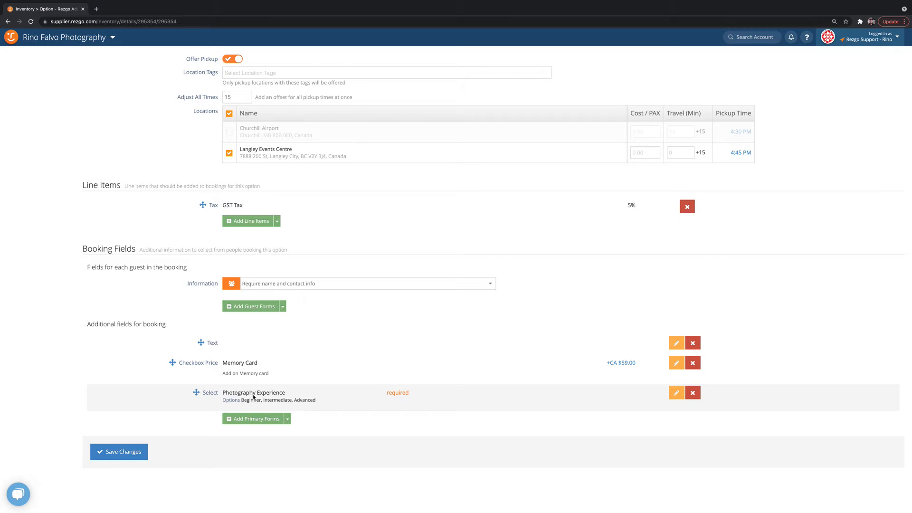
Start adding a new guest form and browse the available field types.
click(257, 307)
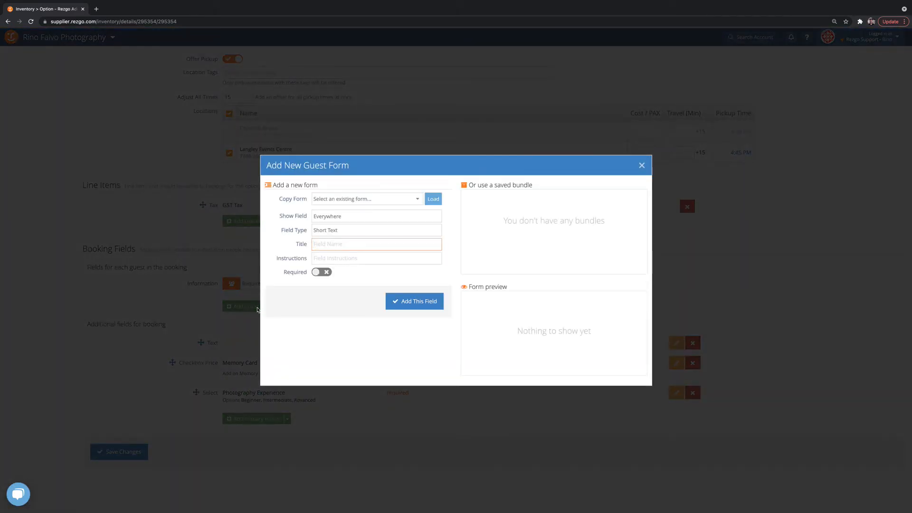
click(332, 230)
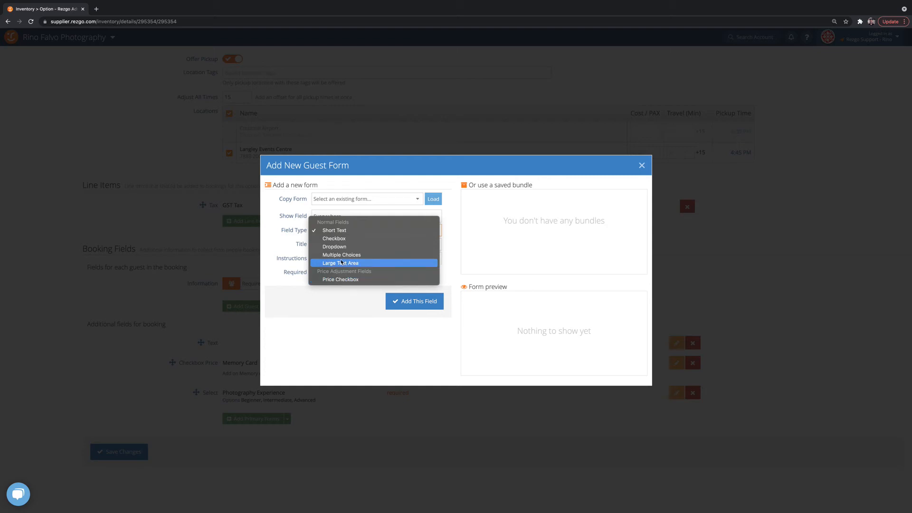
click(307, 315)
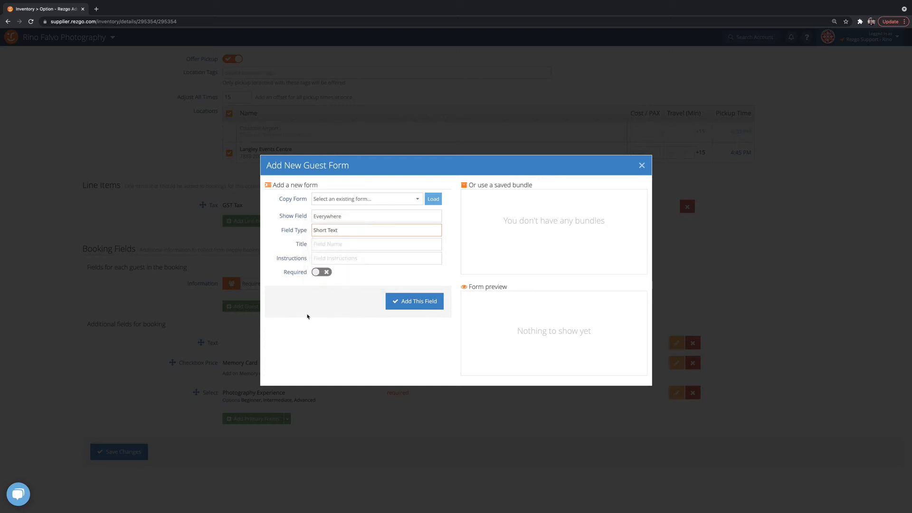
Title the field Passport details with the instructions Please list passport number and expiration date.
click(327, 245)
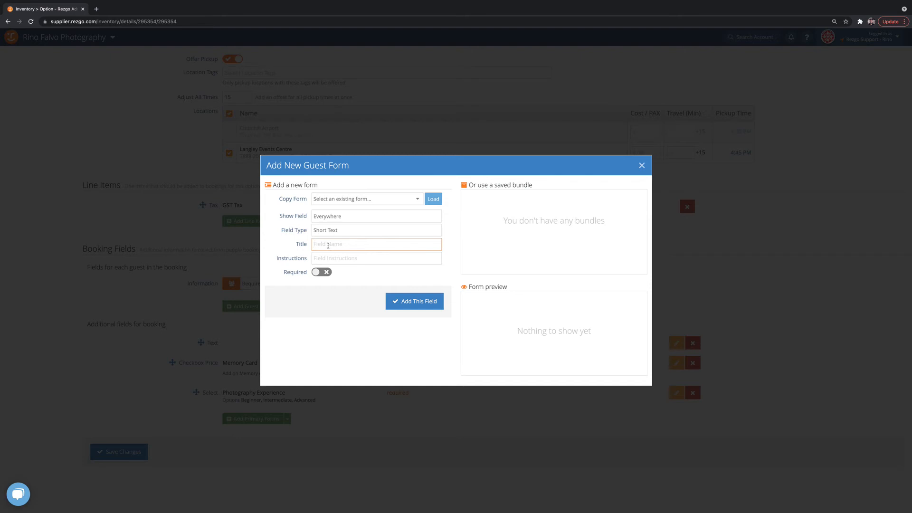
text(Passport details)
click(338, 258)
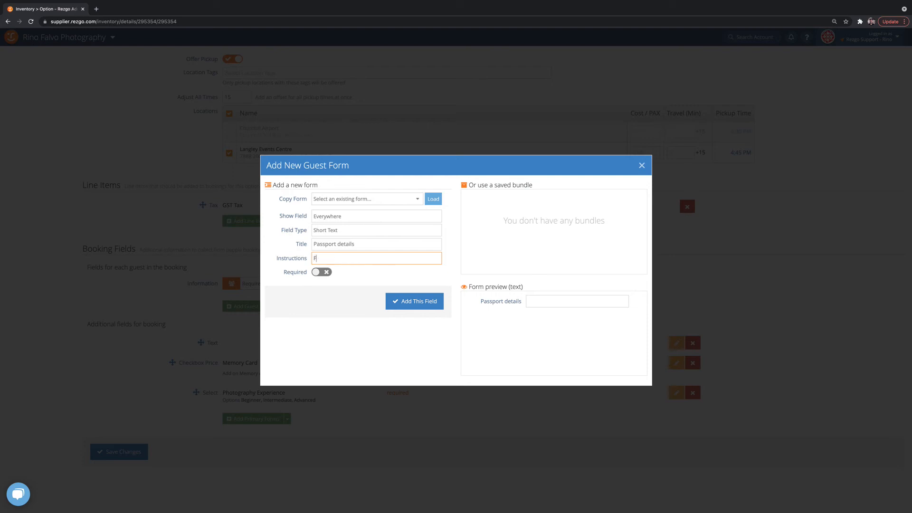
text(Please list passport numbers)
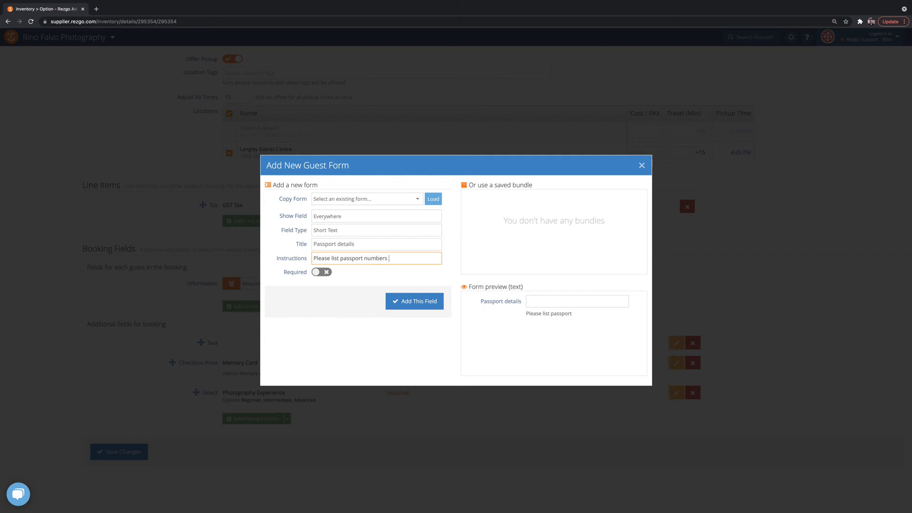
key(BackSpace)
key(BackSpace)
text(and expi)
text(ration date)
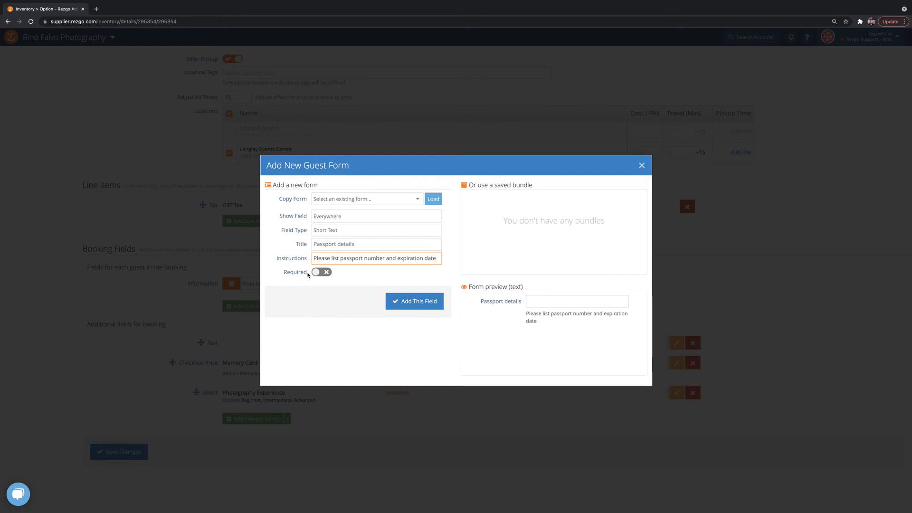
Clear the instructions and title of the new guest form.
triple_click(391, 256)
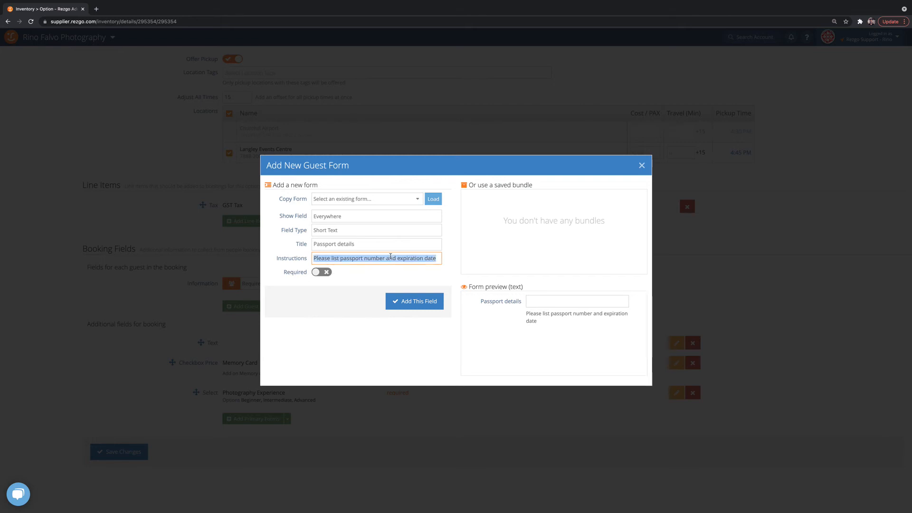
key(BackSpace)
triple_click(371, 243)
key(BackSpace)
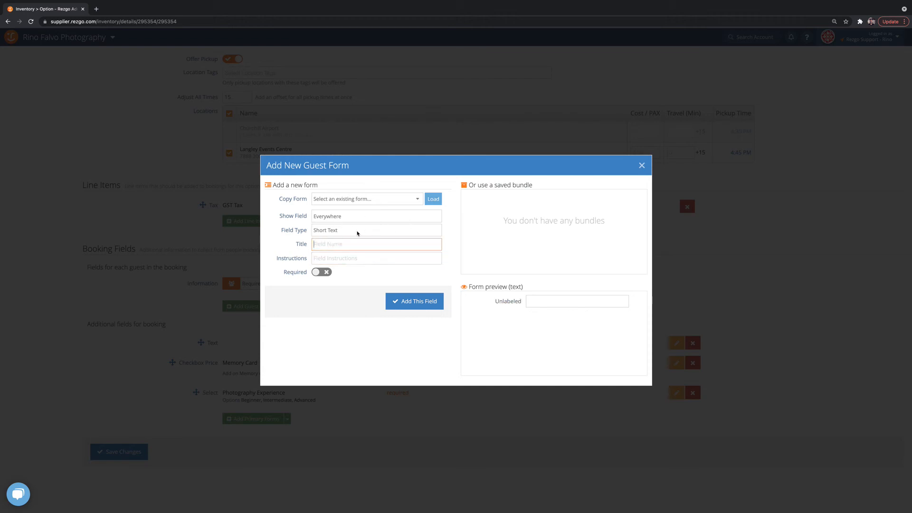
Load the existing Life jacket size form into the guest form dialog, then close the dialog.
click(375, 203)
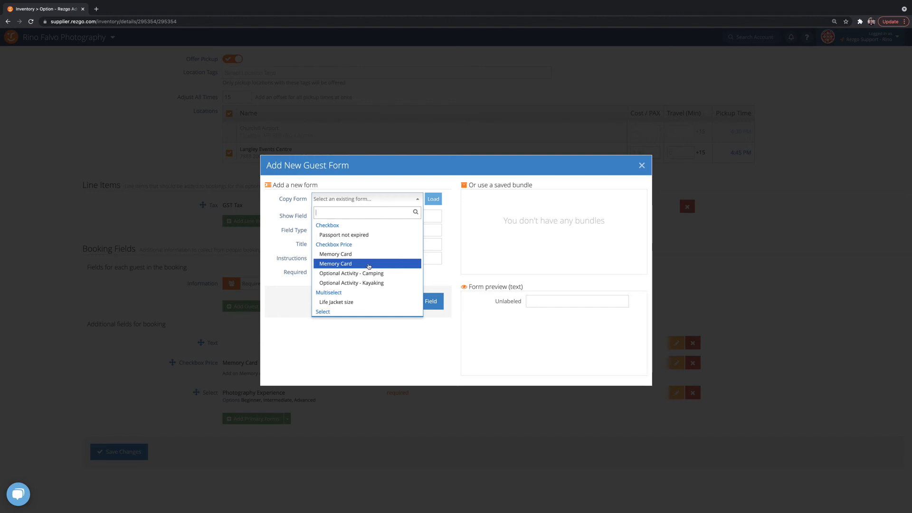
scroll(368, 266, down, 2)
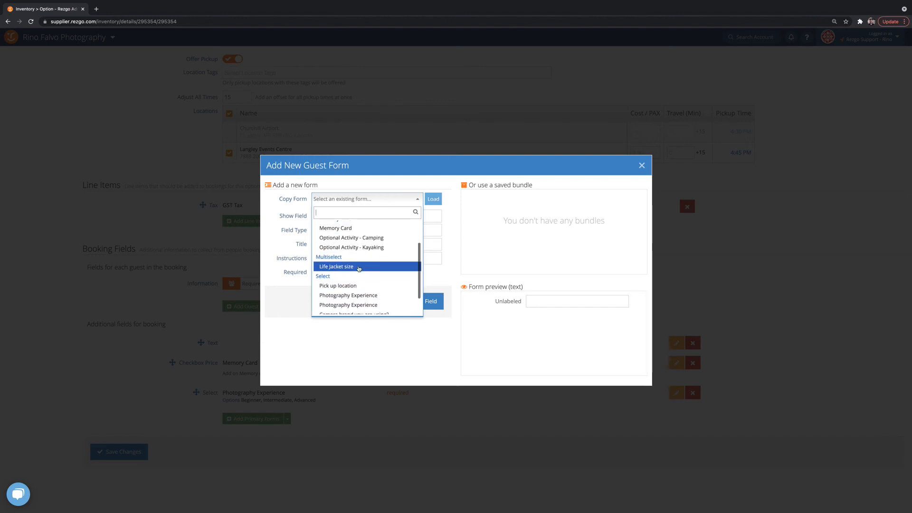
click(363, 267)
click(435, 200)
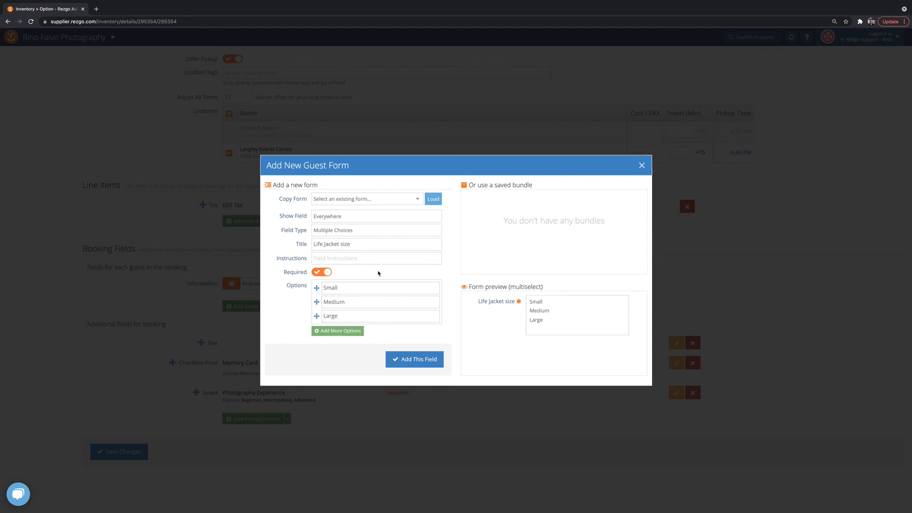
click(641, 165)
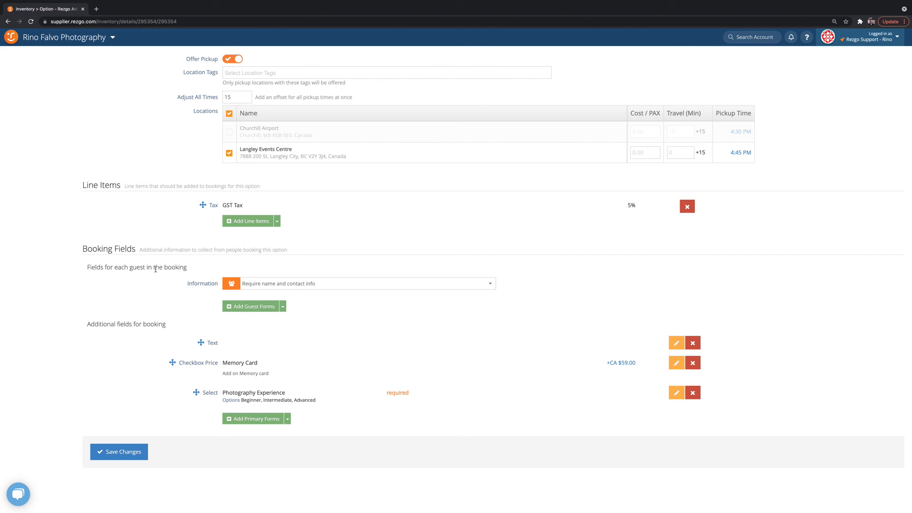
drag(89, 268, 168, 268)
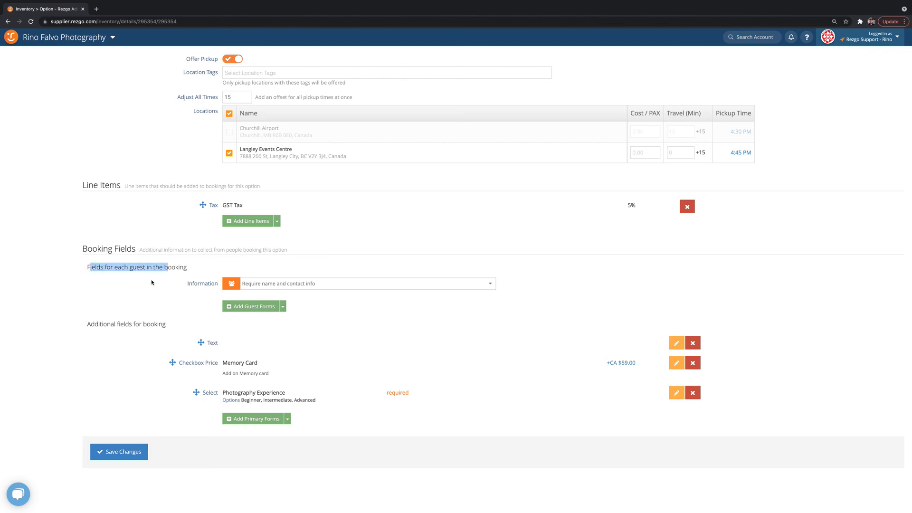
click(151, 283)
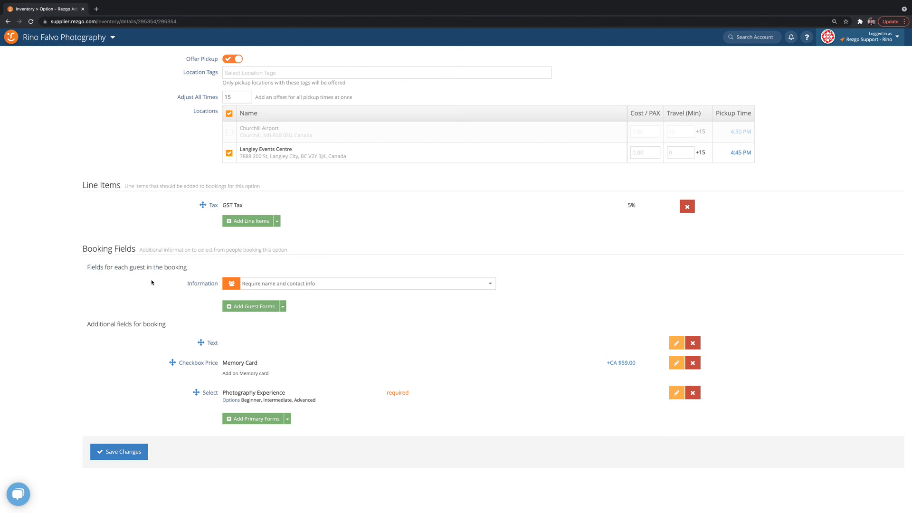
drag(219, 284, 177, 282)
click(157, 286)
drag(93, 325, 144, 325)
click(141, 371)
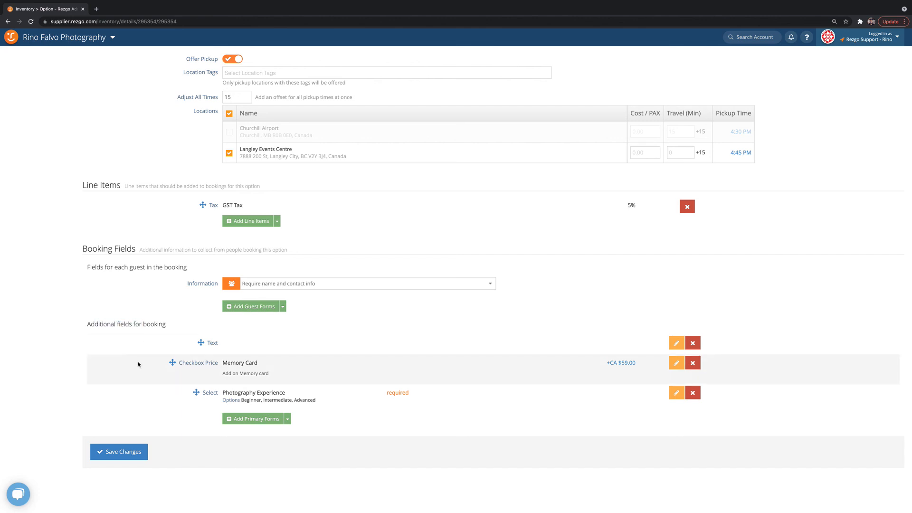